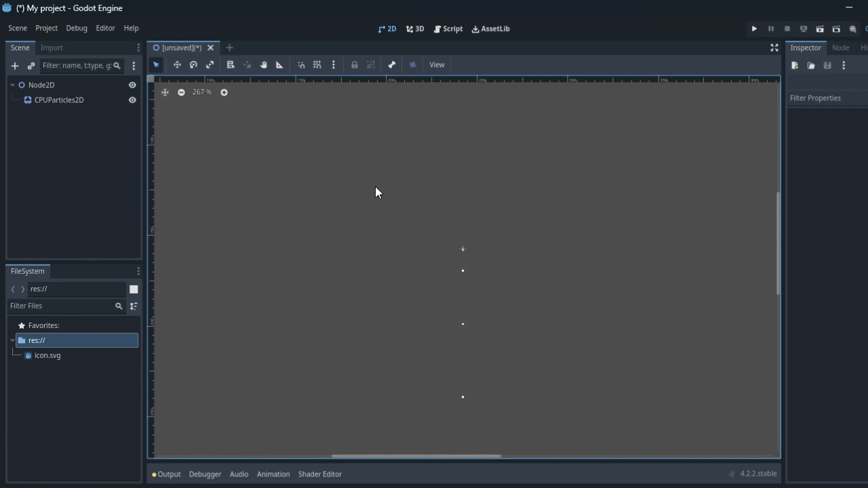
Select the CPUParticles2D node and set its particle Amount to 15, keeping Emitting enabled
{"action": "left_click", "coordinate": [64, 101]}
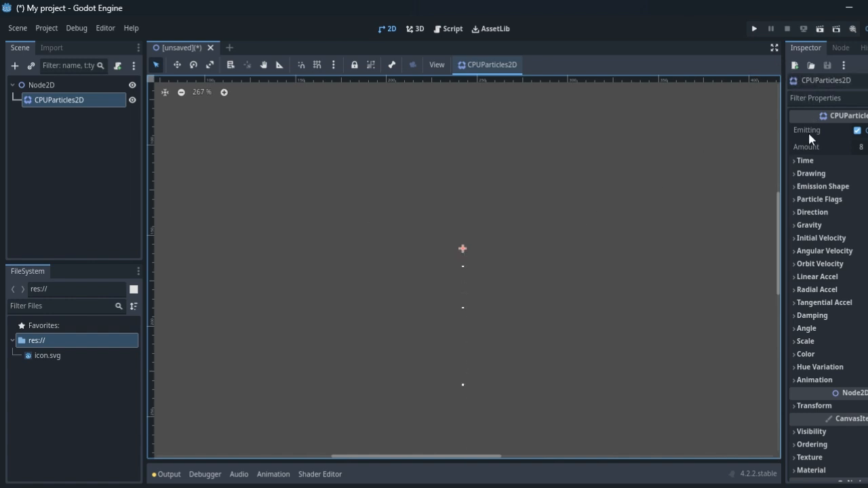
{"action": "left_click", "coordinate": [862, 133]}
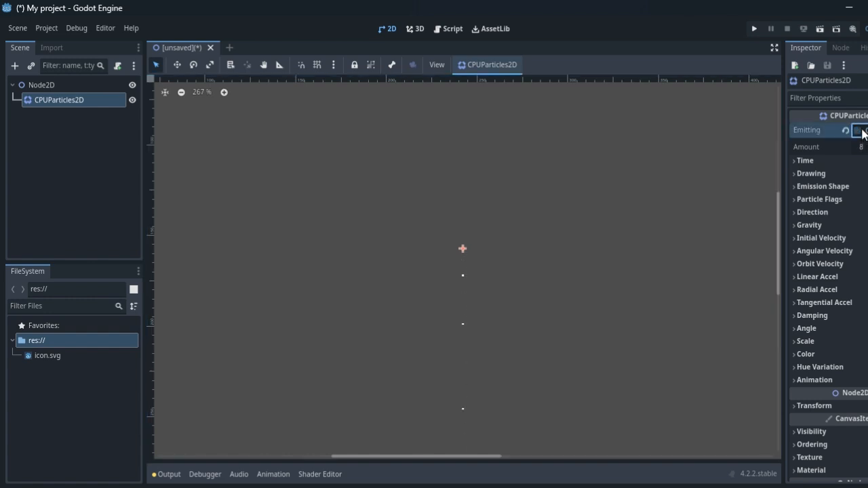
{"action": "left_click", "coordinate": [859, 132]}
{"action": "left_click", "coordinate": [861, 148]}
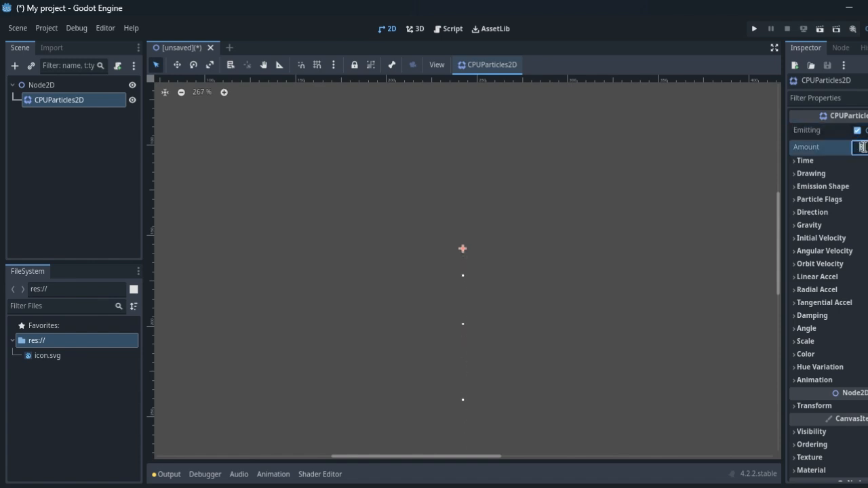
{"action": "type", "text": "15"}
{"action": "key", "text": "Return"}
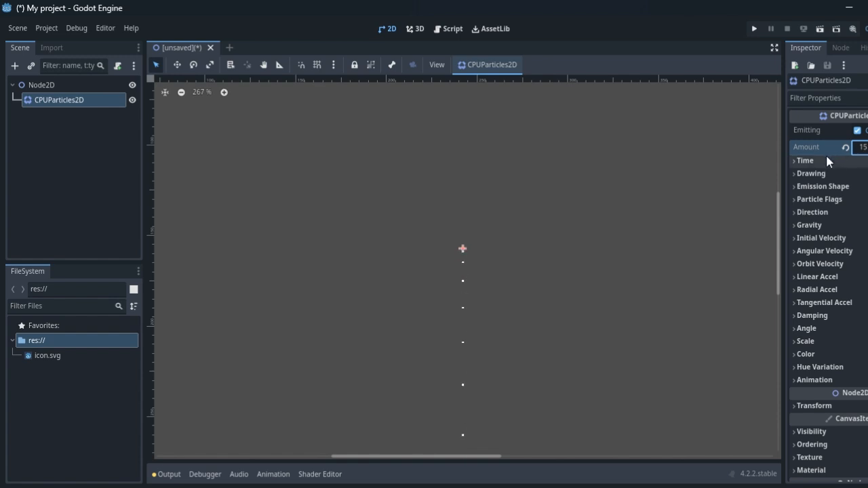
In the Time properties, shorten the particle Lifetime to a fraction of a second
{"action": "left_click", "coordinate": [821, 161]}
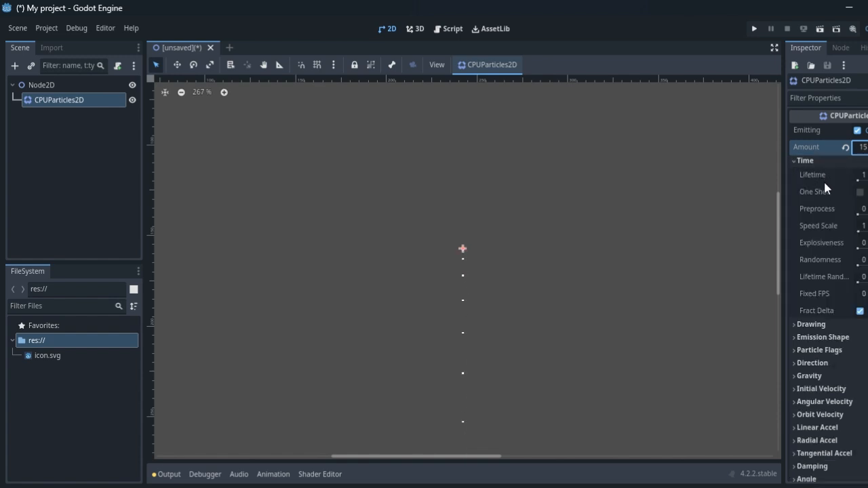
{"action": "left_click", "coordinate": [859, 180]}
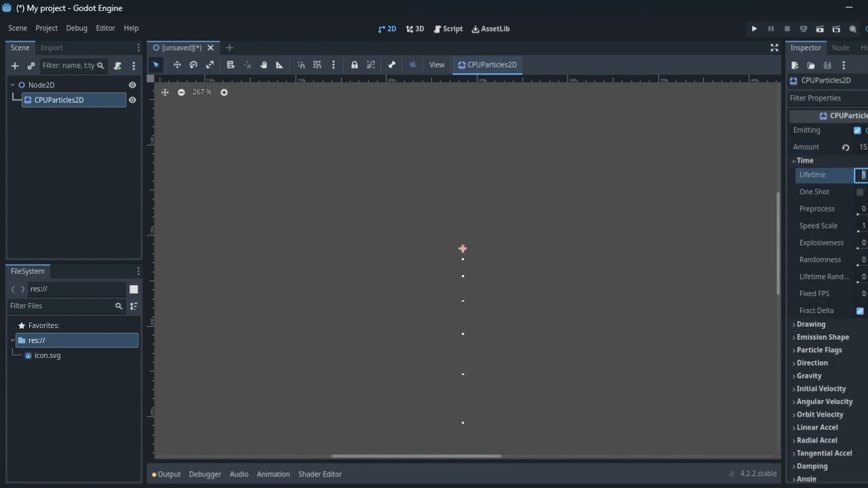
{"action": "type", "text": "0."}
{"action": "key", "text": "Return"}
Try One Shot mode on the particles, turn it back off and re-enable Emitting
{"action": "left_click", "coordinate": [860, 192]}
{"action": "left_click", "coordinate": [859, 192]}
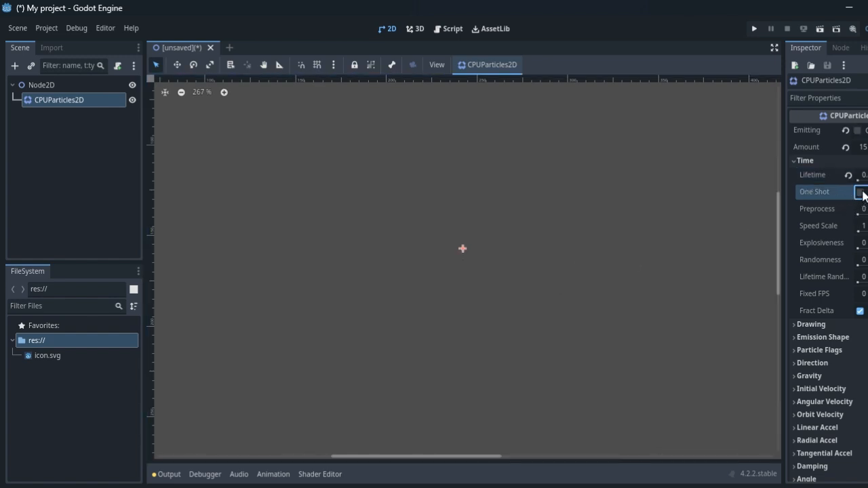
{"action": "left_click", "coordinate": [859, 210]}
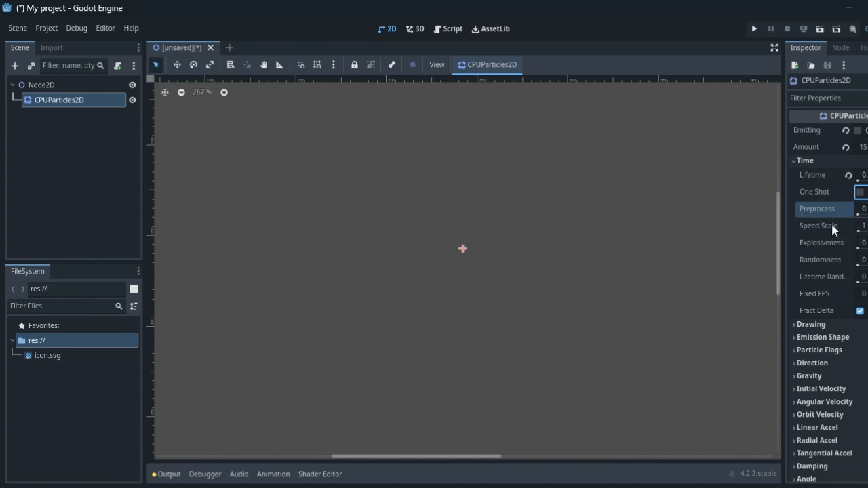
{"action": "left_click", "coordinate": [838, 229]}
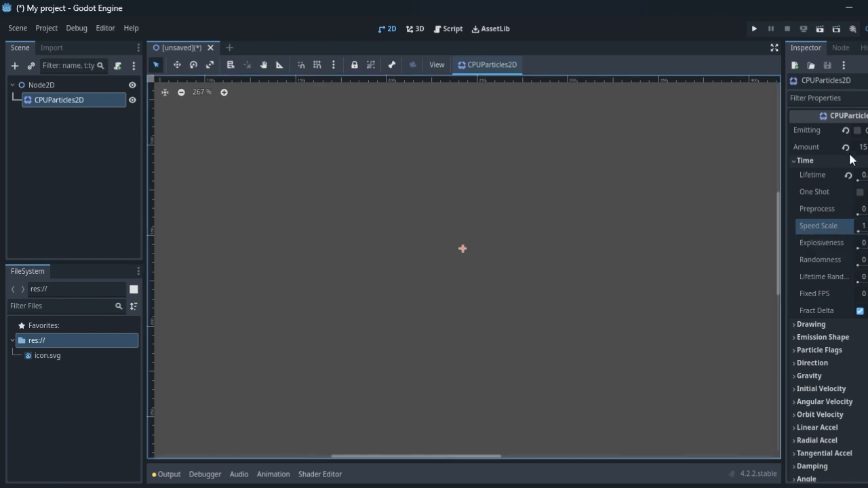
{"action": "left_click", "coordinate": [858, 130]}
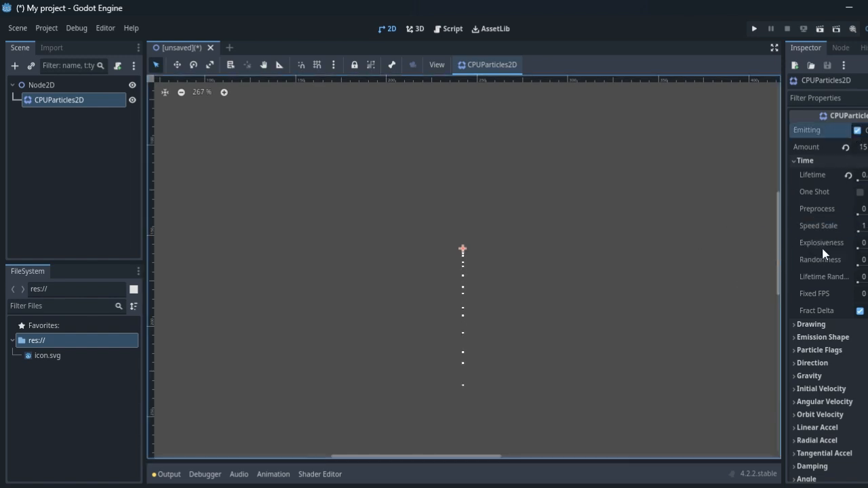
Set Preprocess to a fractional value and raise the Speed Scale to about 6
{"action": "left_click", "coordinate": [858, 211]}
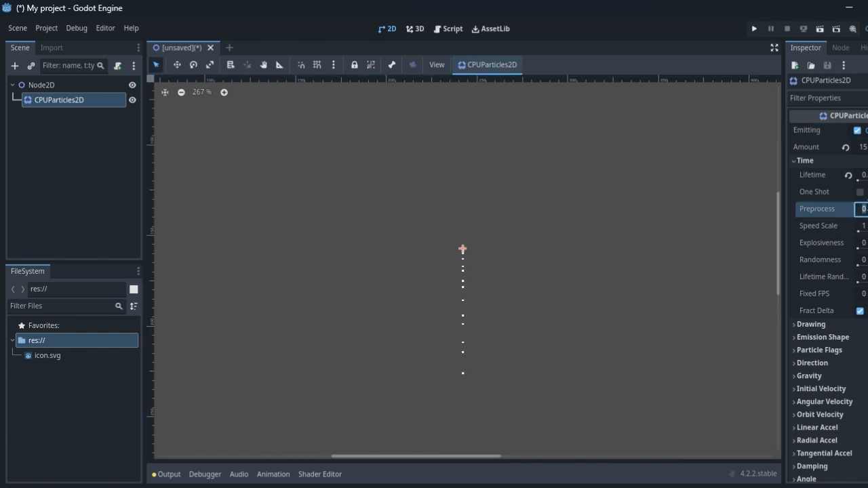
{"action": "type", "text": "0."}
{"action": "key", "text": "Return"}
{"action": "left_click_drag", "start_coordinate": [860, 231], "coordinate": [864, 232]}
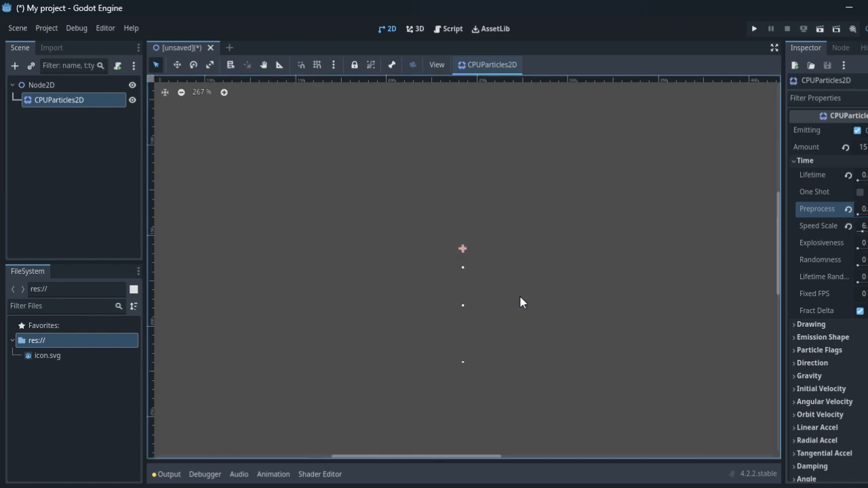
Reset Preprocess to its default and enter a fractional value again
{"action": "left_click", "coordinate": [848, 210]}
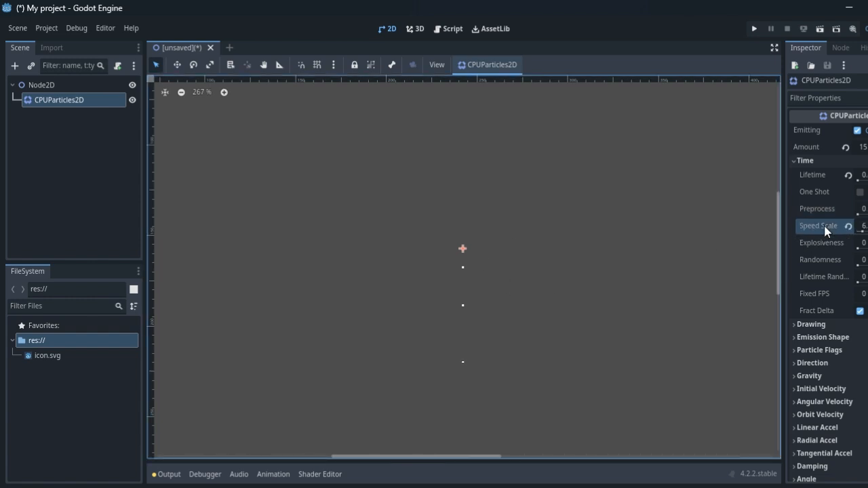
{"action": "left_click", "coordinate": [860, 209]}
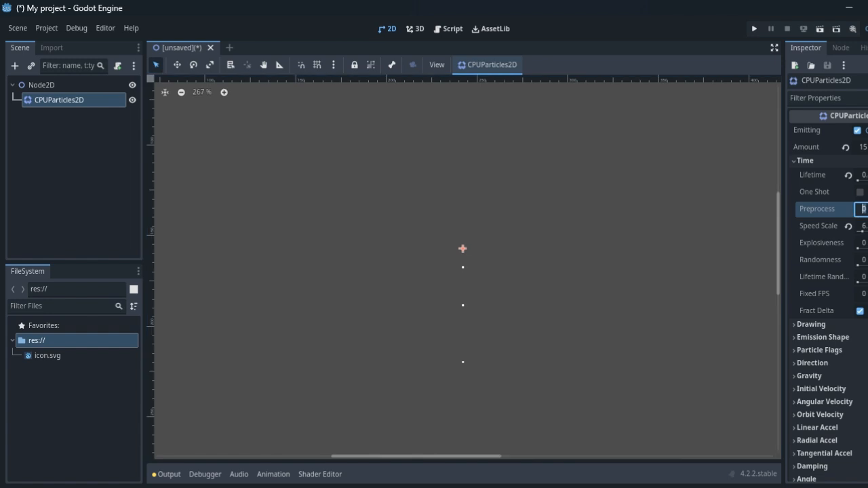
{"action": "type", "text": "0."}
{"action": "key", "text": "Return"}
Set the Speed Scale to 9 and restart the particle emission
{"action": "left_click", "coordinate": [863, 226]}
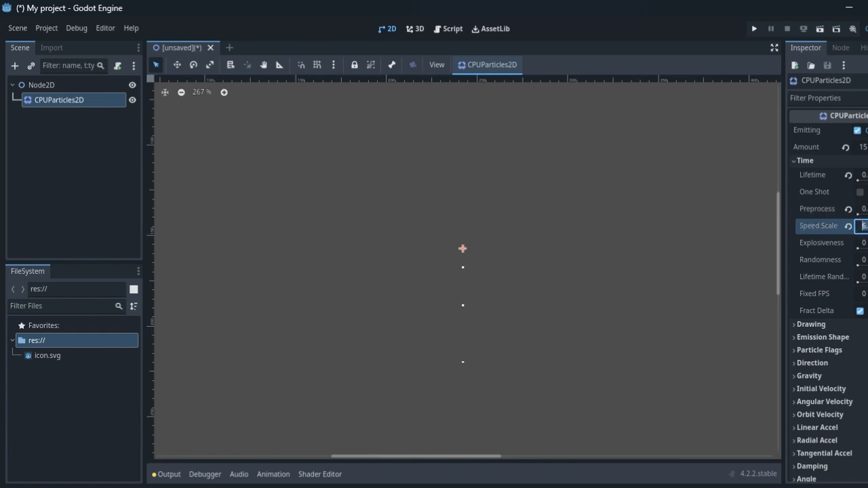
{"action": "type", "text": "9"}
{"action": "left_click", "coordinate": [860, 130]}
{"action": "left_click", "coordinate": [860, 130]}
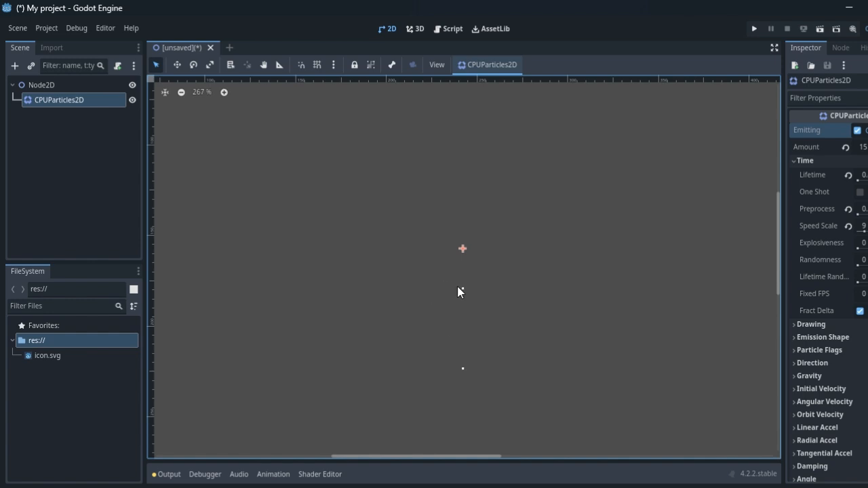
Enter another fractional Preprocess value and return the Speed Scale to 1
{"action": "left_click", "coordinate": [861, 211]}
{"action": "type", "text": "0."}
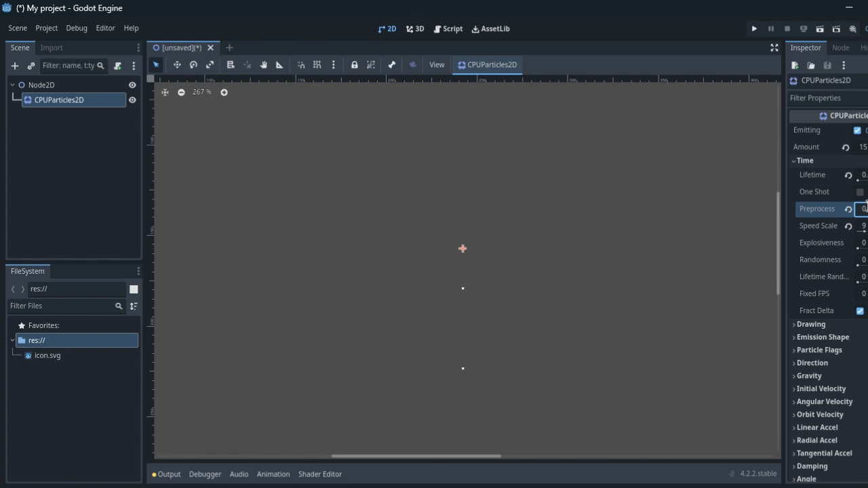
{"action": "key", "text": "Return"}
{"action": "left_click", "coordinate": [862, 225]}
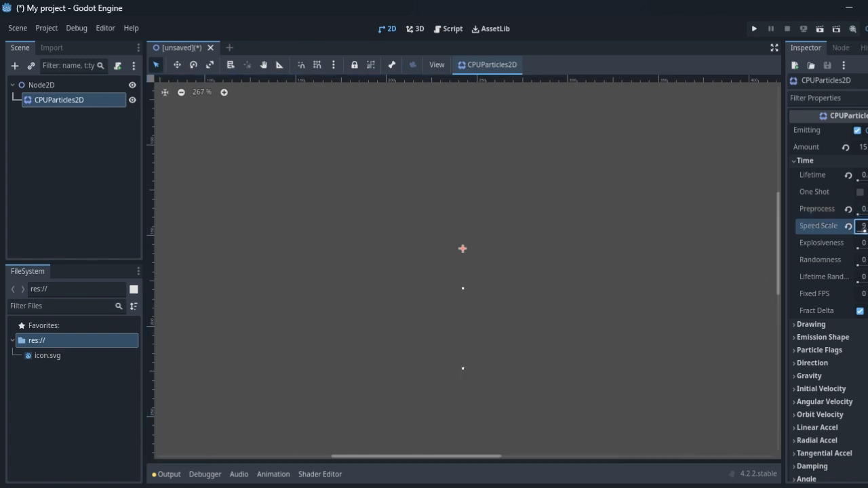
{"action": "key", "text": "Return"}
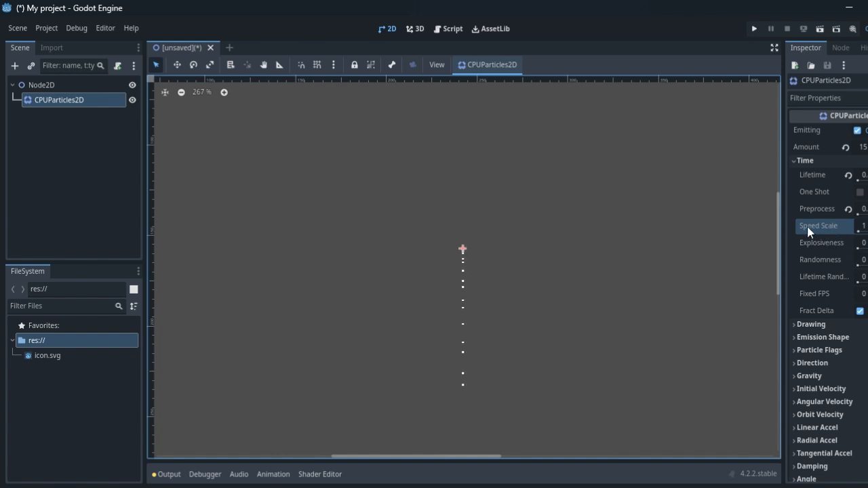
Set the Speed Scale to 3 and try a much larger Preprocess value
{"action": "left_click", "coordinate": [860, 228]}
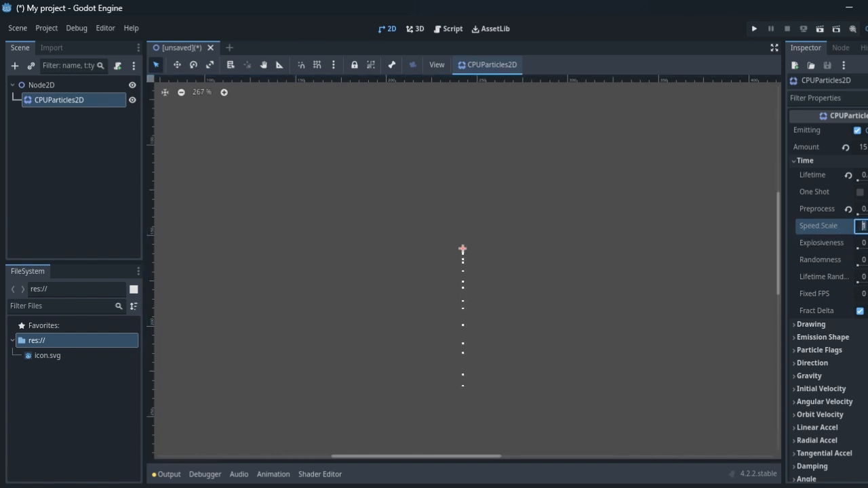
{"action": "type", "text": "3"}
{"action": "key", "text": "Return"}
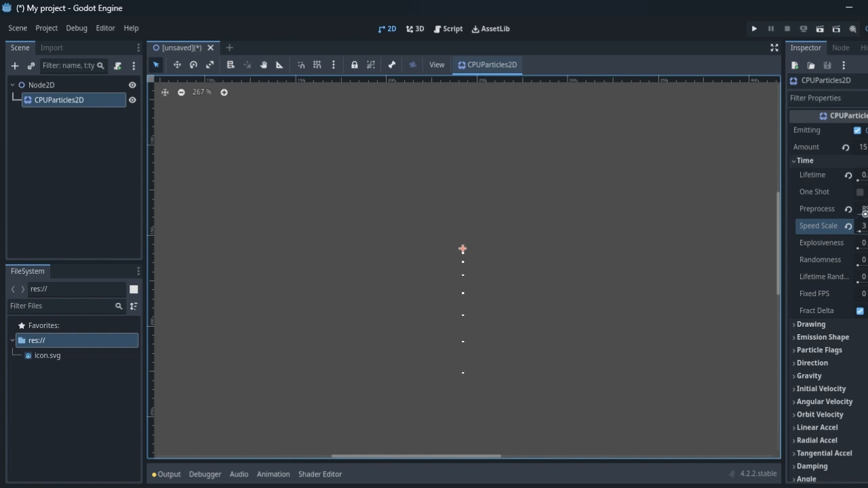
{"action": "left_click_drag", "start_coordinate": [865, 213], "coordinate": [862, 215]}
Reset both Speed Scale and Preprocess to their default values
{"action": "left_click", "coordinate": [863, 231]}
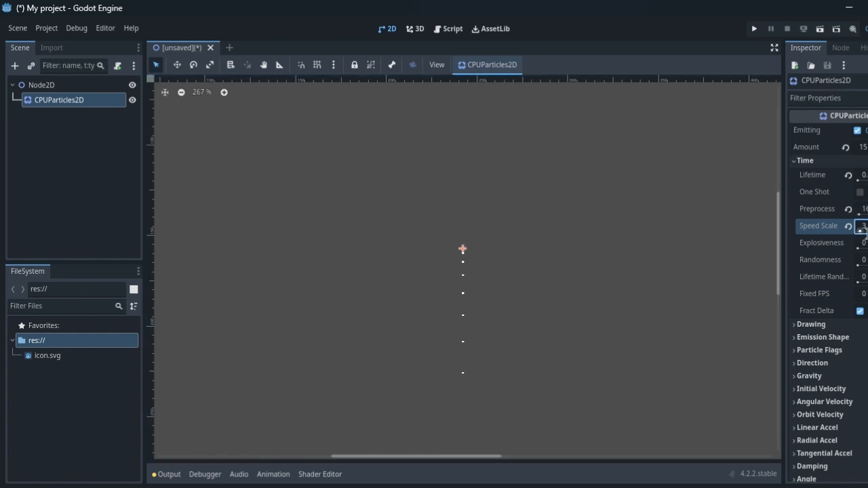
{"action": "left_click", "coordinate": [864, 228]}
{"action": "left_click", "coordinate": [848, 227]}
{"action": "left_click", "coordinate": [849, 211]}
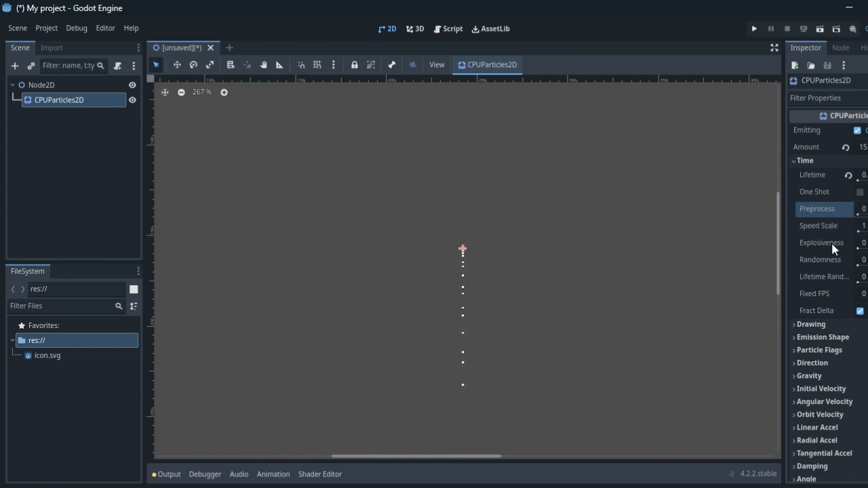
Set the particles' Explosiveness to 1
{"action": "left_click", "coordinate": [860, 243]}
{"action": "type", "text": "1"}
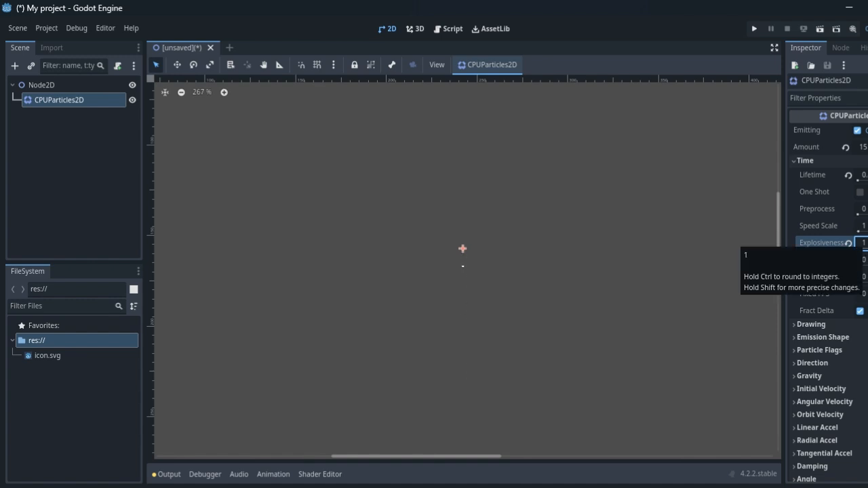
{"action": "left_click", "coordinate": [864, 243]}
{"action": "left_click", "coordinate": [867, 243]}
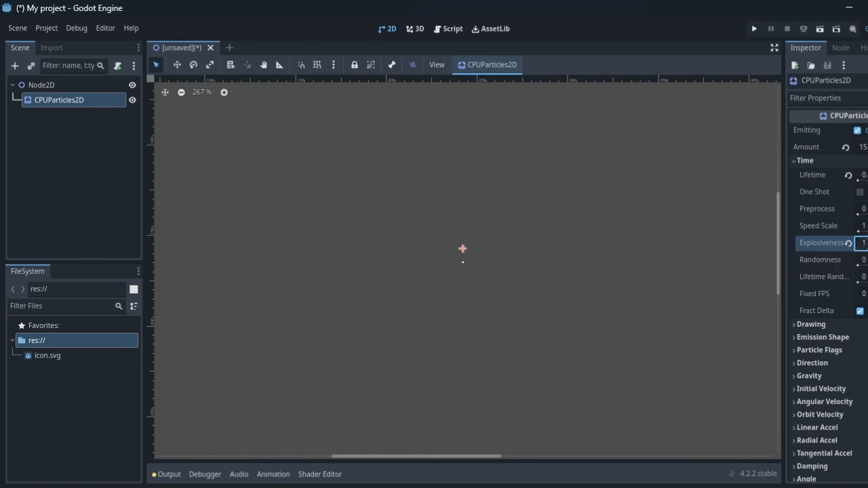
Try enabling Local Coords in the Drawing properties, and disable it again
{"action": "left_click", "coordinate": [822, 260]}
{"action": "left_click", "coordinate": [831, 274]}
{"action": "scroll", "coordinate": [841, 231], "scroll_direction": "down", "scroll_amount": 3}
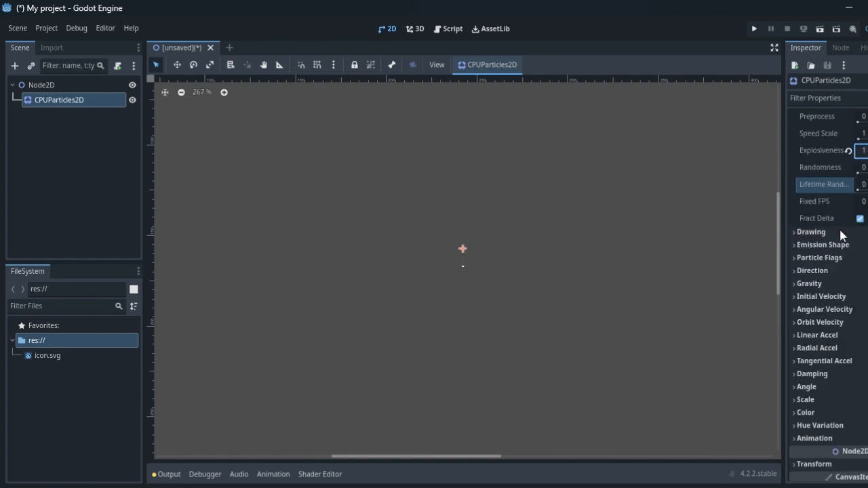
{"action": "left_click", "coordinate": [817, 233]}
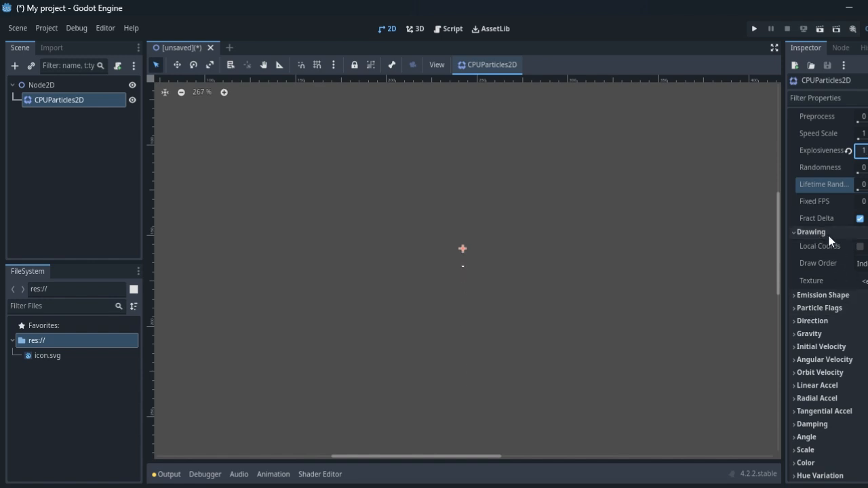
{"action": "left_click", "coordinate": [860, 247]}
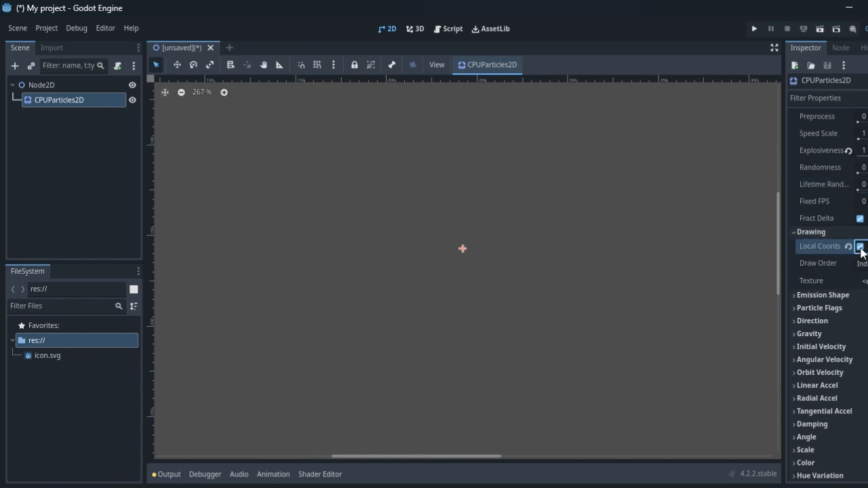
{"action": "left_click", "coordinate": [861, 247]}
Change the Emission Shape to Rectangle and enlarge its Rect Extents, using 10 for x
{"action": "left_click", "coordinate": [835, 296]}
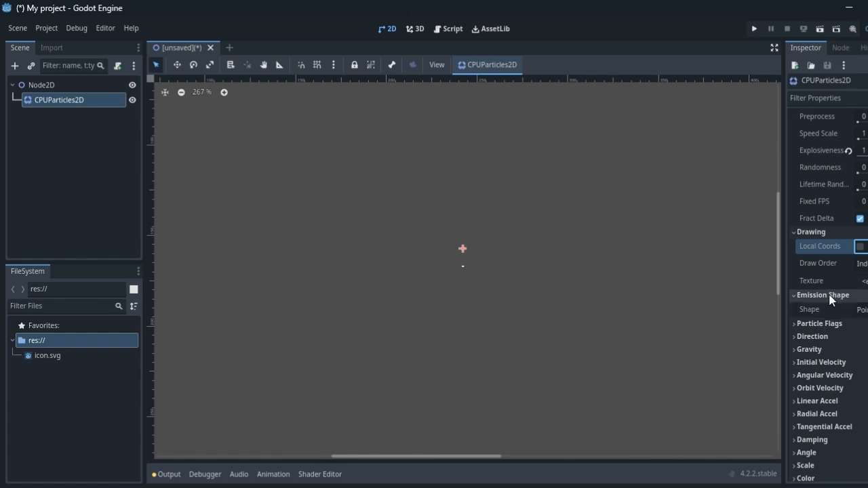
{"action": "left_click", "coordinate": [860, 309]}
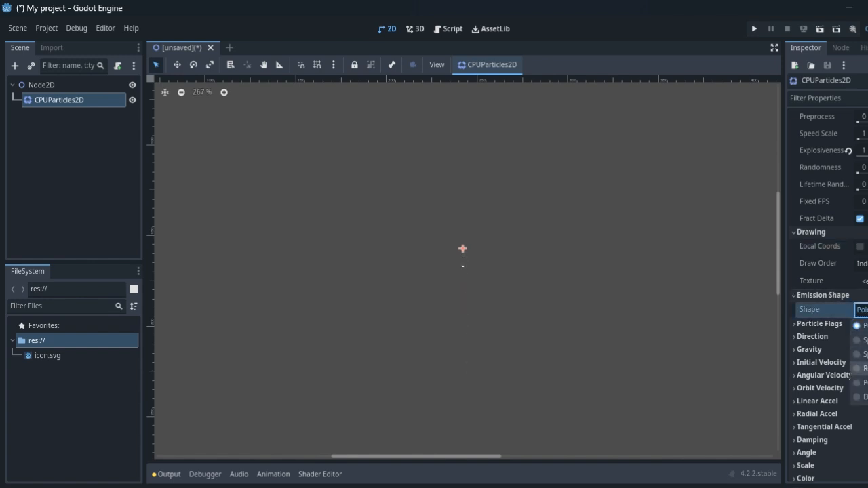
{"action": "left_click", "coordinate": [860, 369]}
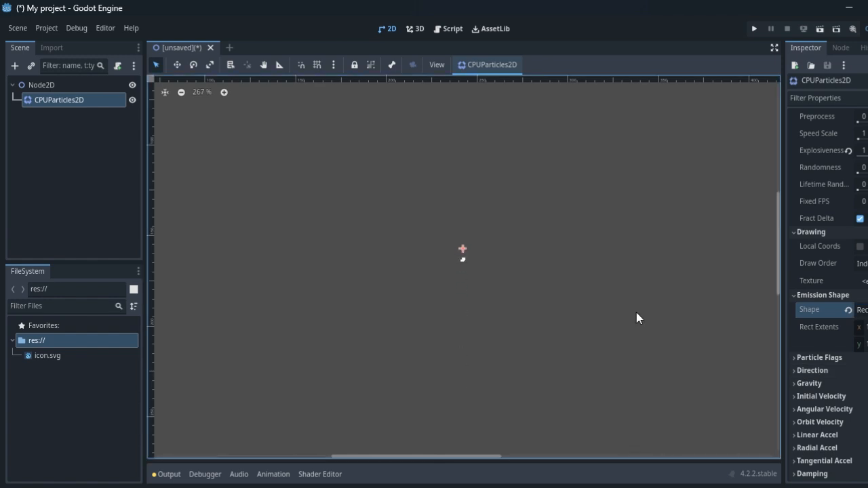
{"action": "left_click", "coordinate": [860, 327]}
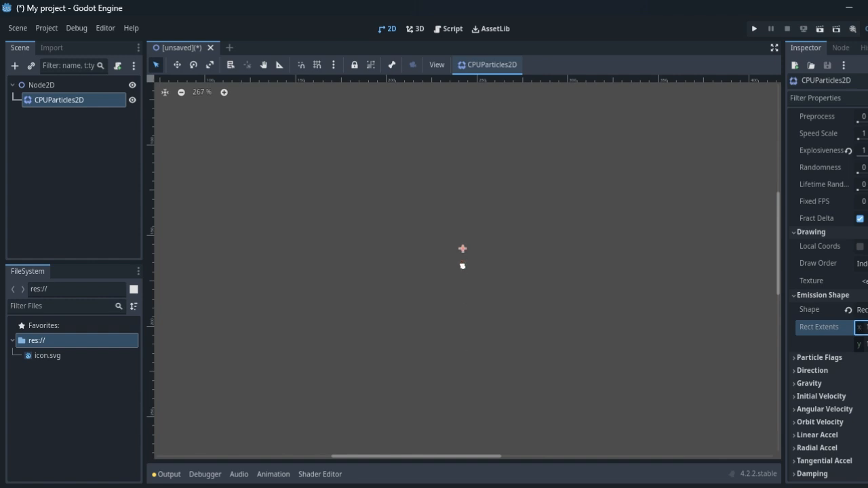
{"action": "type", "text": "10"}
{"action": "key", "text": "Tab"}
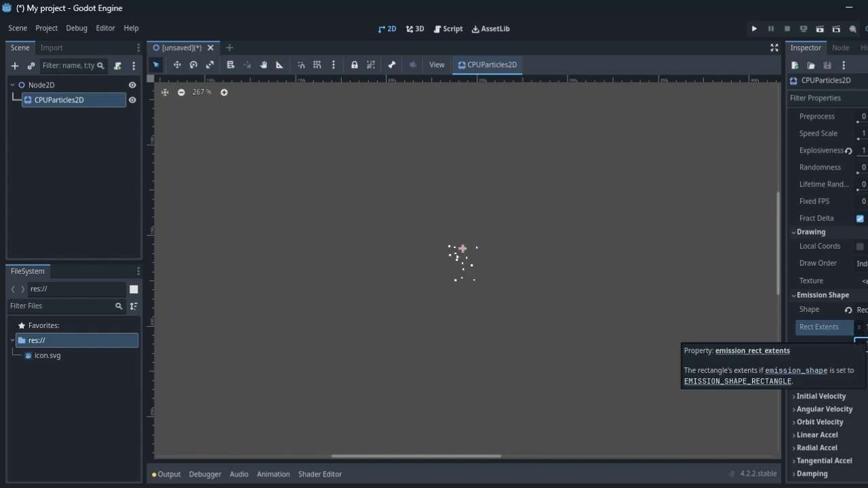
{"action": "scroll", "coordinate": [857, 222], "scroll_direction": "up", "scroll_amount": 2}
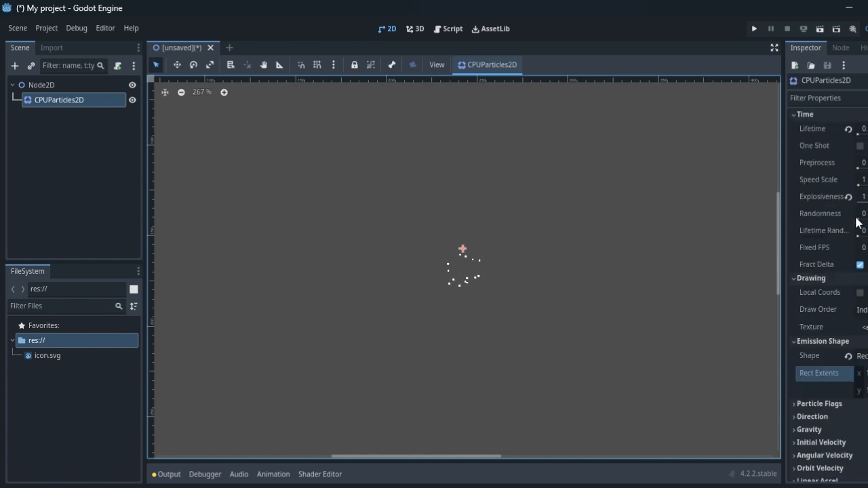
{"action": "scroll", "coordinate": [857, 220], "scroll_direction": "down", "scroll_amount": 4}
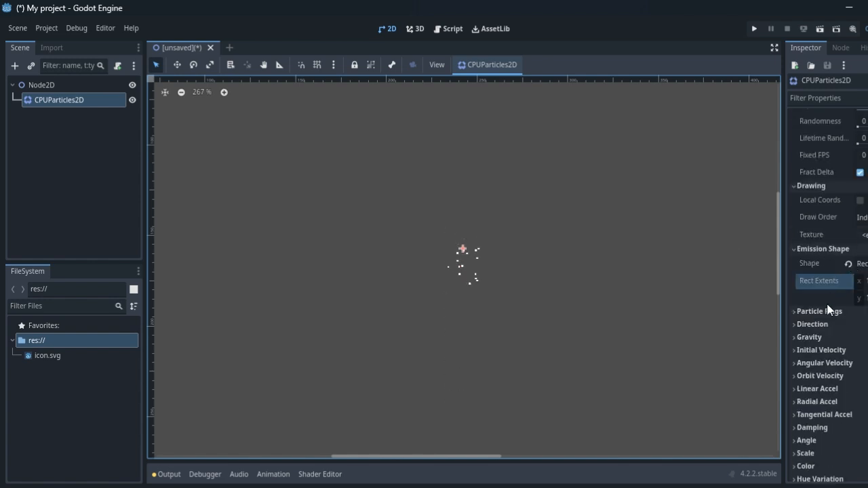
Try enabling Align Y in the Particle Flags, and disable it again
{"action": "left_click", "coordinate": [829, 312]}
{"action": "left_click", "coordinate": [860, 326]}
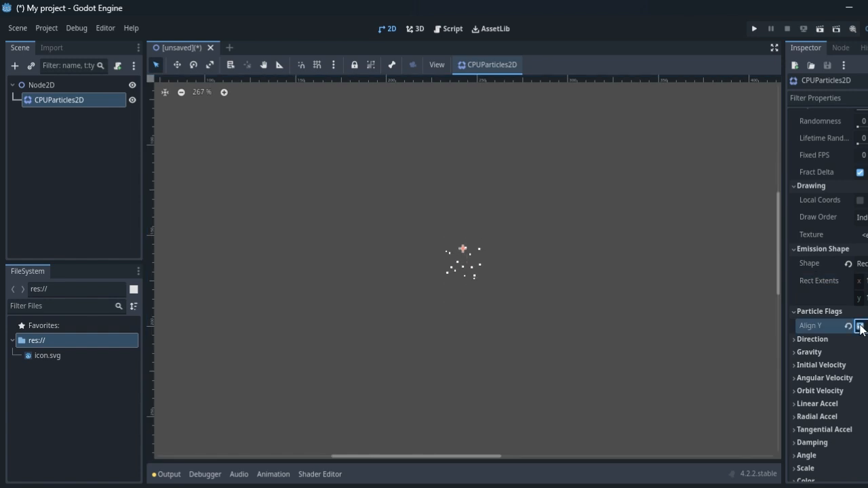
{"action": "left_click", "coordinate": [861, 326]}
Give the particles' Direction negative x and y values and increase the Spread
{"action": "left_click", "coordinate": [807, 340]}
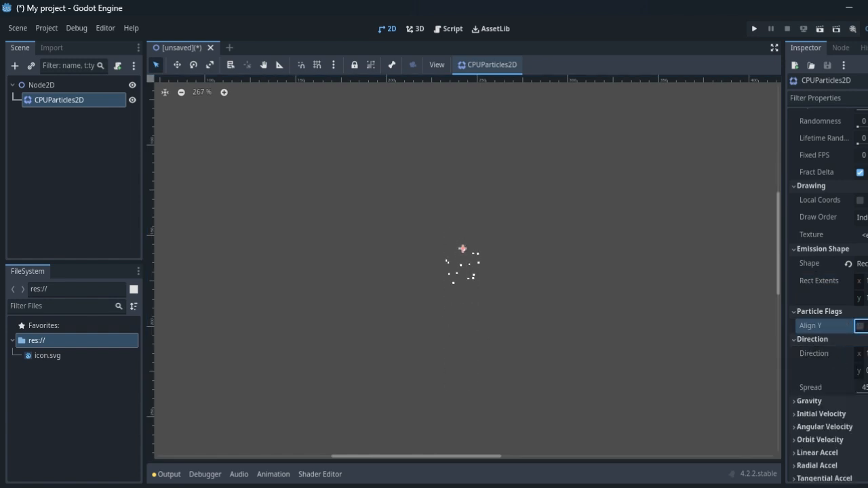
{"action": "left_click", "coordinate": [865, 354]}
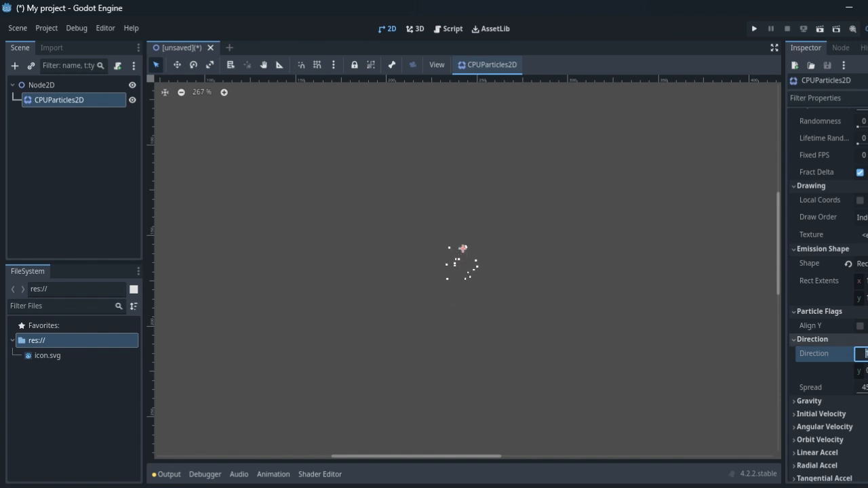
{"action": "key", "text": "Return"}
{"action": "left_click", "coordinate": [865, 371]}
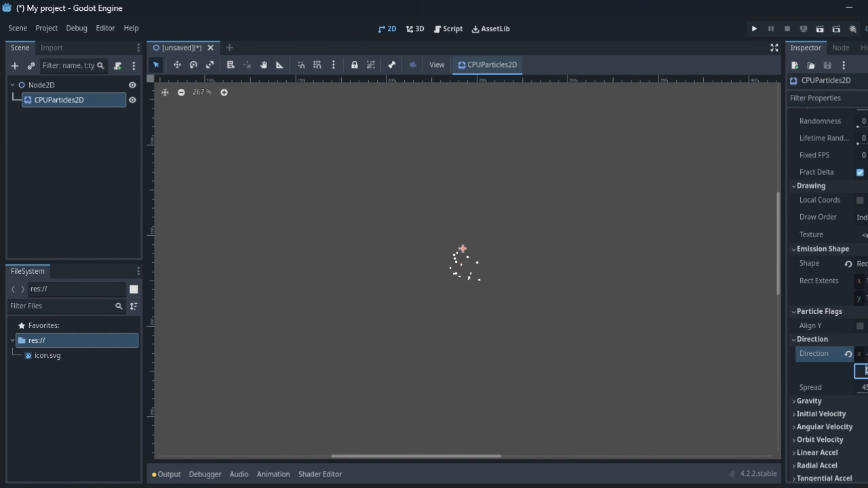
{"action": "key", "text": "Return"}
{"action": "left_click_drag", "start_coordinate": [867, 392], "coordinate": [863, 395]}
Try a Gravity y value of 0, and replace it with a negative y value
{"action": "left_click", "coordinate": [818, 403]}
{"action": "left_click", "coordinate": [866, 386]}
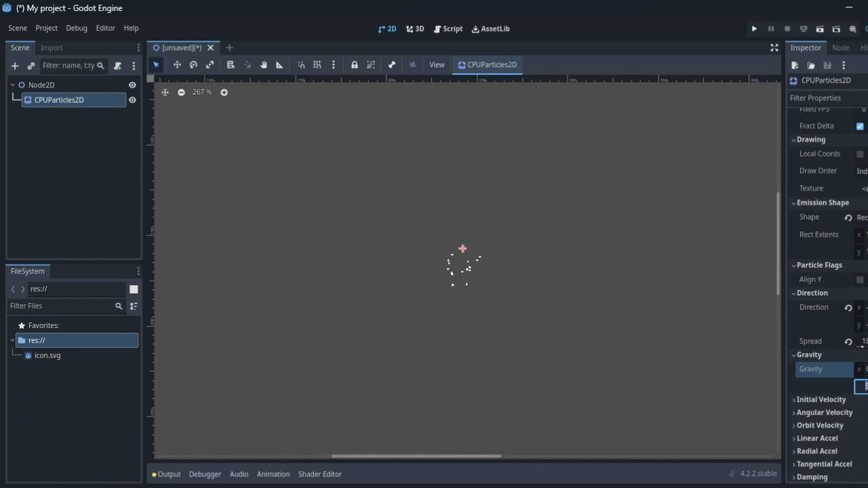
{"action": "type", "text": "0"}
{"action": "key", "text": "Return"}
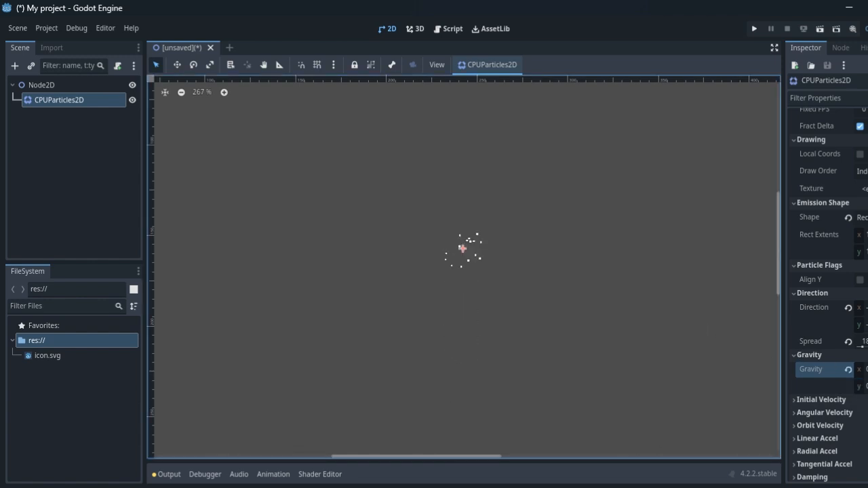
{"action": "left_click", "coordinate": [862, 386]}
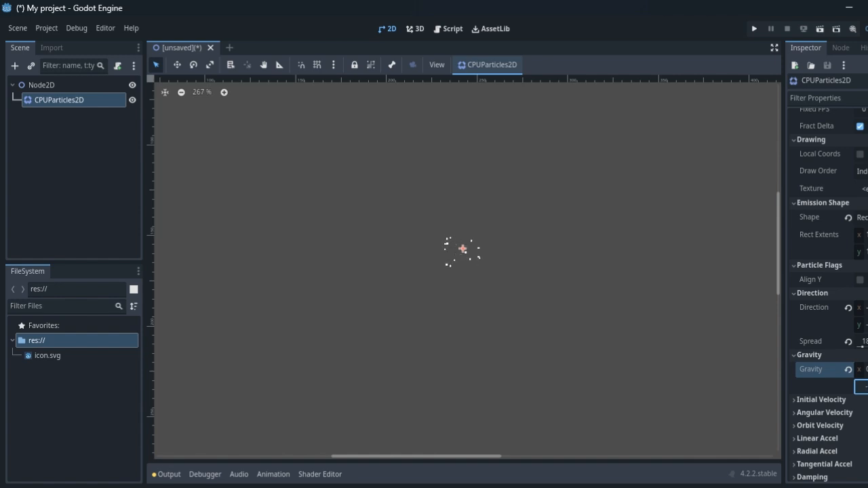
{"action": "key", "text": "Return"}
Raise the Initial Velocity's Velocity Min and Velocity Max, with the maximum higher than the minimum
{"action": "scroll", "coordinate": [828, 360], "scroll_direction": "down", "scroll_amount": 2}
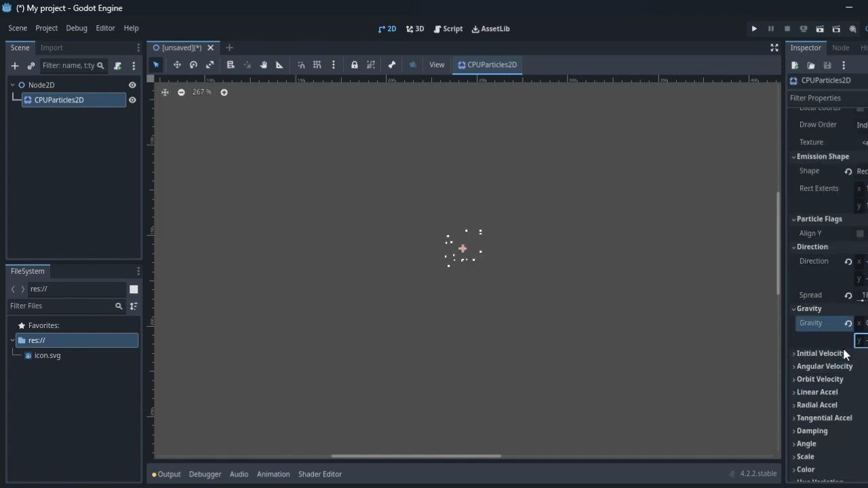
{"action": "left_click", "coordinate": [826, 355]}
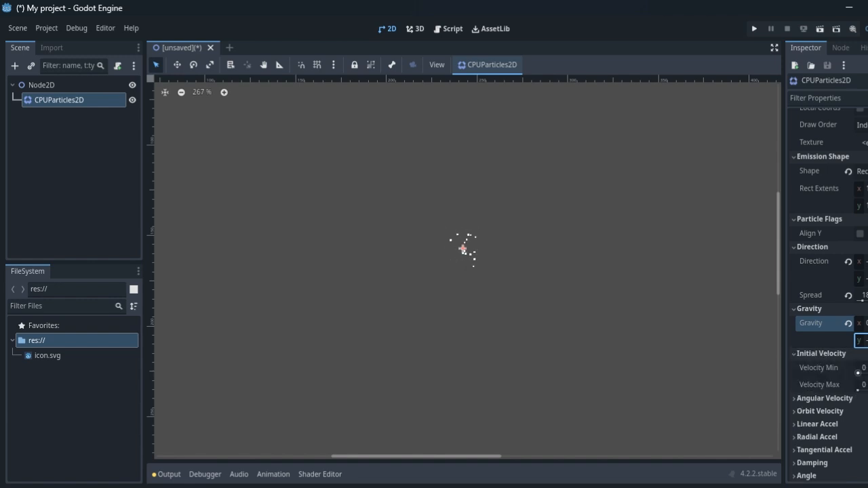
{"action": "left_click", "coordinate": [860, 367]}
{"action": "type", "text": "1"}
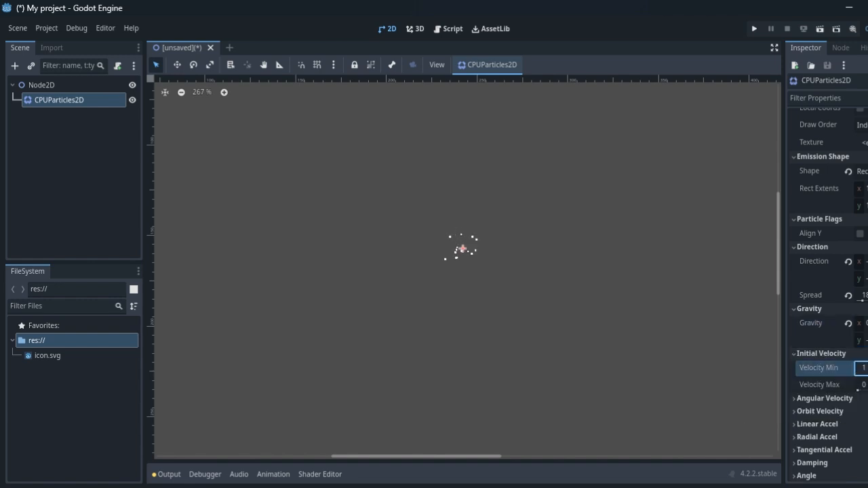
{"action": "key", "text": "Return"}
{"action": "left_click", "coordinate": [839, 399]}
{"action": "left_click", "coordinate": [839, 399]}
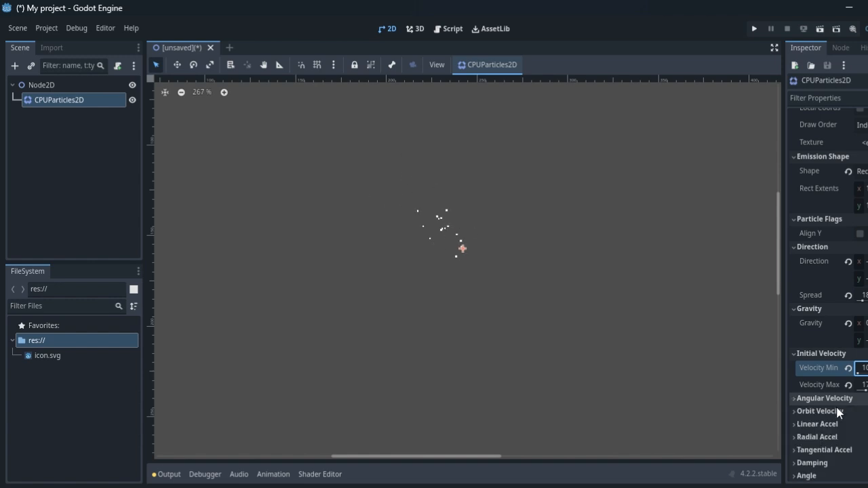
Set both Velocity Min and Velocity Max of the Orbit Velocity to 5
{"action": "left_click", "coordinate": [839, 412]}
{"action": "left_click", "coordinate": [864, 425]}
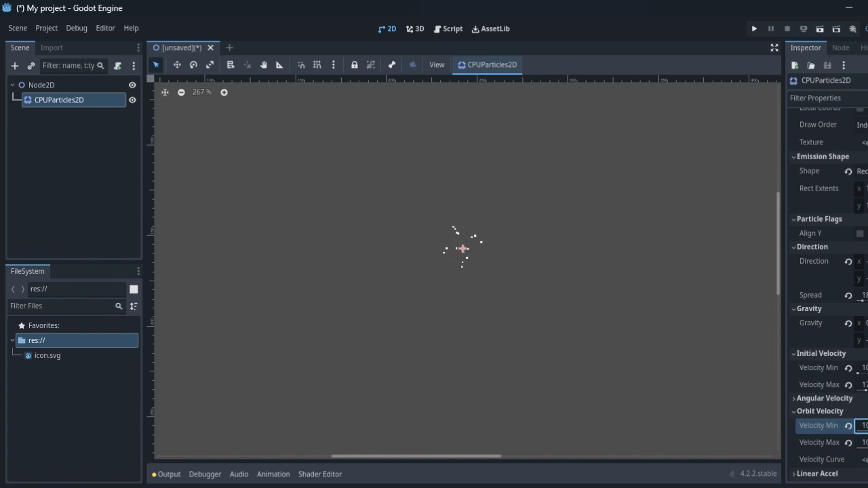
{"action": "left_click", "coordinate": [864, 443]}
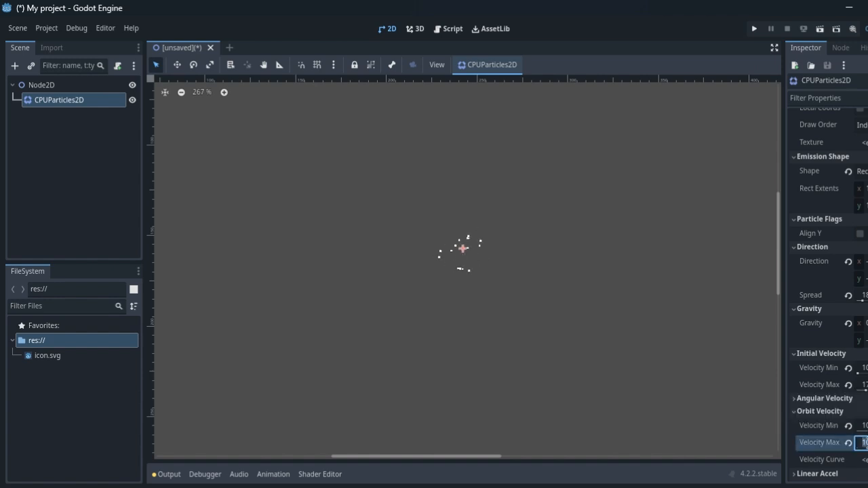
{"action": "type", "text": "5"}
{"action": "key", "text": "Return"}
Change the particles' Modulate color in the Visibility properties to grey, hex 7a7a7a
{"action": "scroll", "coordinate": [850, 373], "scroll_direction": "down", "scroll_amount": 2}
{"action": "scroll", "coordinate": [850, 373], "scroll_direction": "down", "scroll_amount": 2}
{"action": "scroll", "coordinate": [844, 374], "scroll_direction": "down", "scroll_amount": 2}
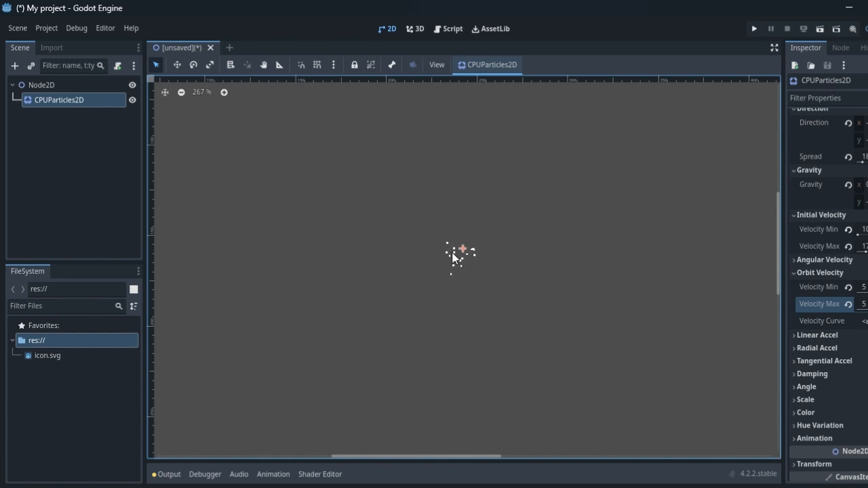
{"action": "scroll", "coordinate": [849, 300], "scroll_direction": "down", "scroll_amount": 4}
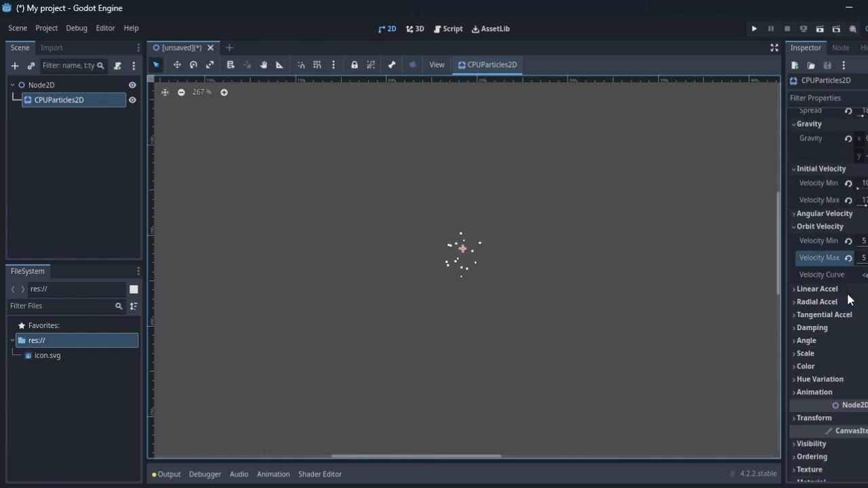
{"action": "left_click", "coordinate": [815, 362]}
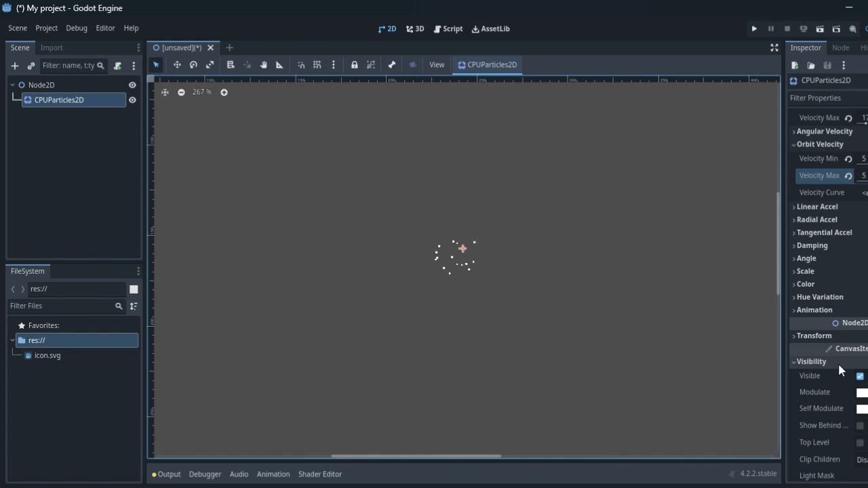
{"action": "left_click", "coordinate": [862, 393]}
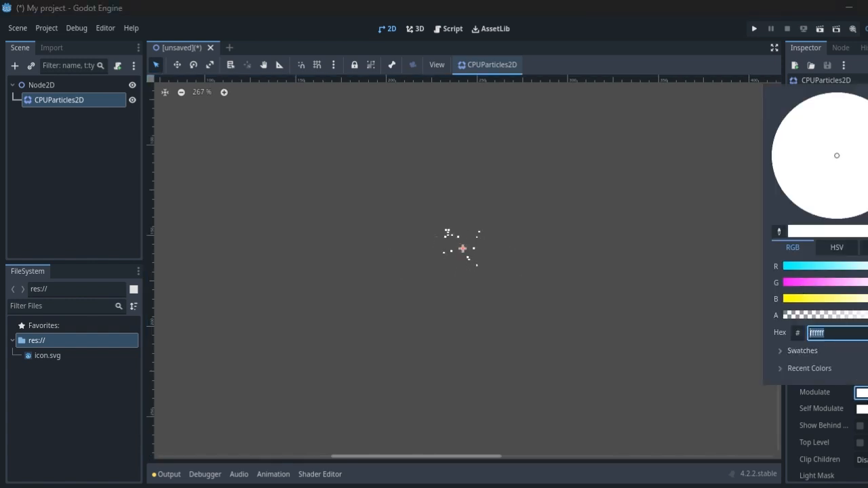
{"action": "type", "text": "4e4e4e"}
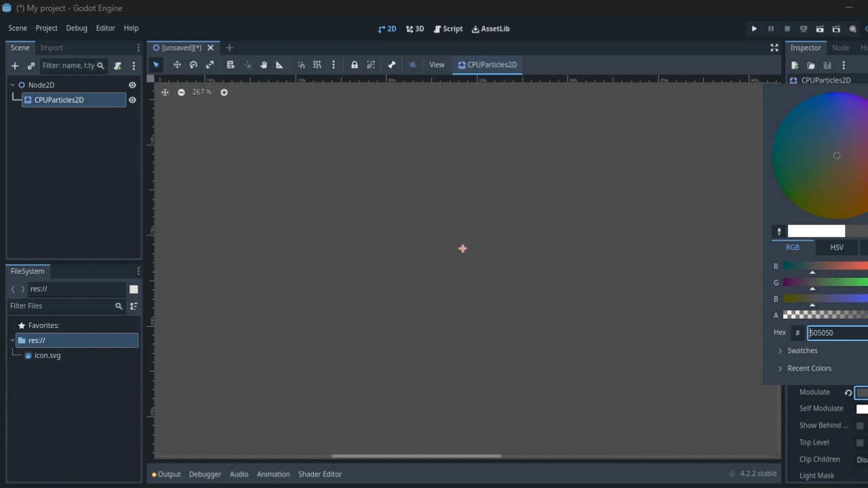
{"action": "left_click_drag", "start_coordinate": [867, 181], "coordinate": [867, 158]}
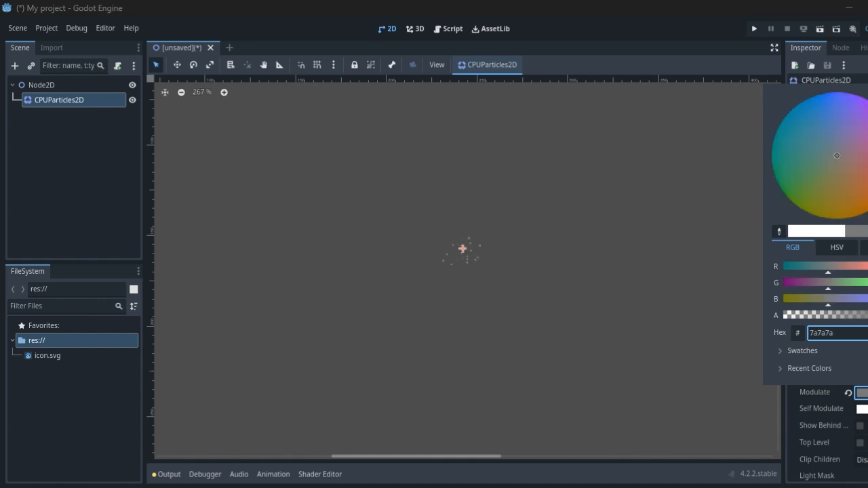
{"action": "left_click", "coordinate": [677, 261]}
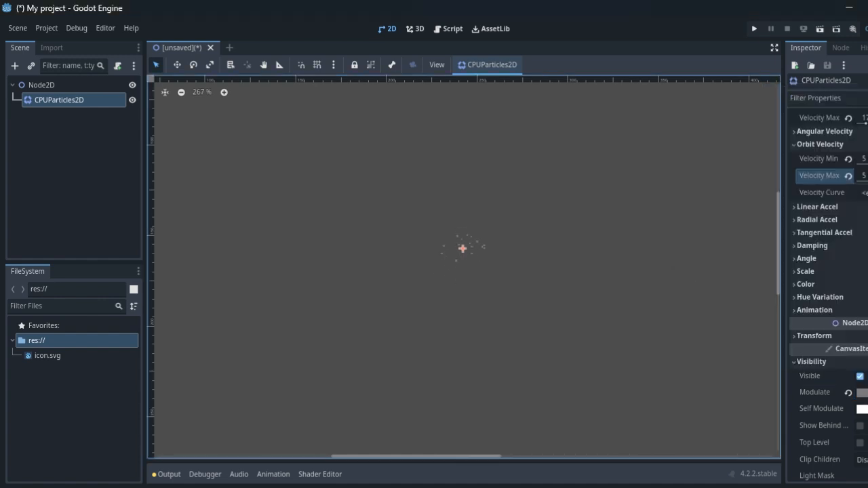
Set the particle Amount to 60 and inspect the effect up close with the node deselected
{"action": "scroll", "coordinate": [827, 285], "scroll_direction": "up", "scroll_amount": 10}
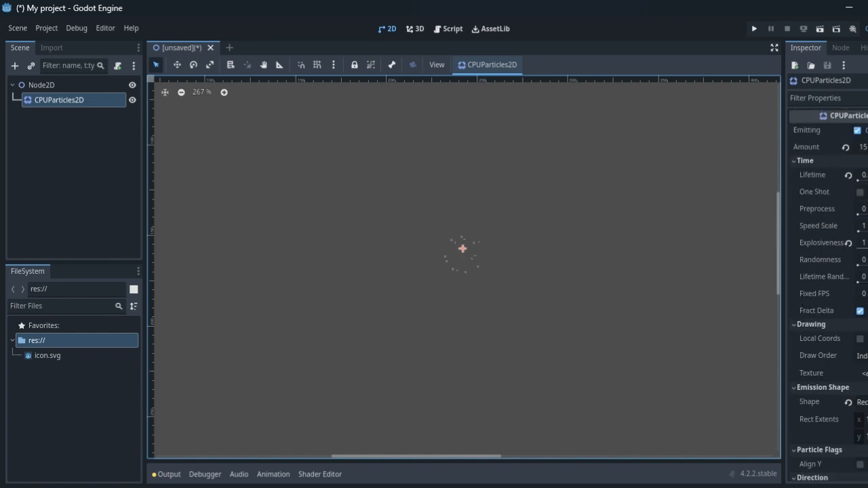
{"action": "left_click", "coordinate": [864, 147]}
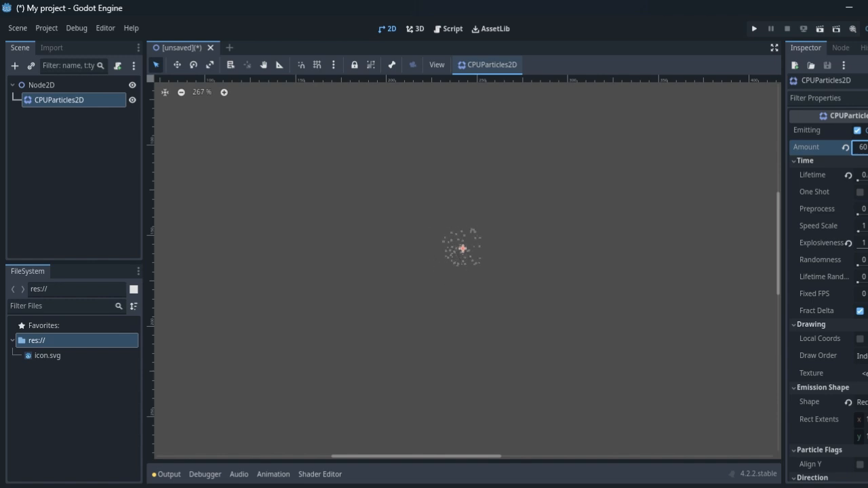
{"action": "left_click", "coordinate": [584, 282]}
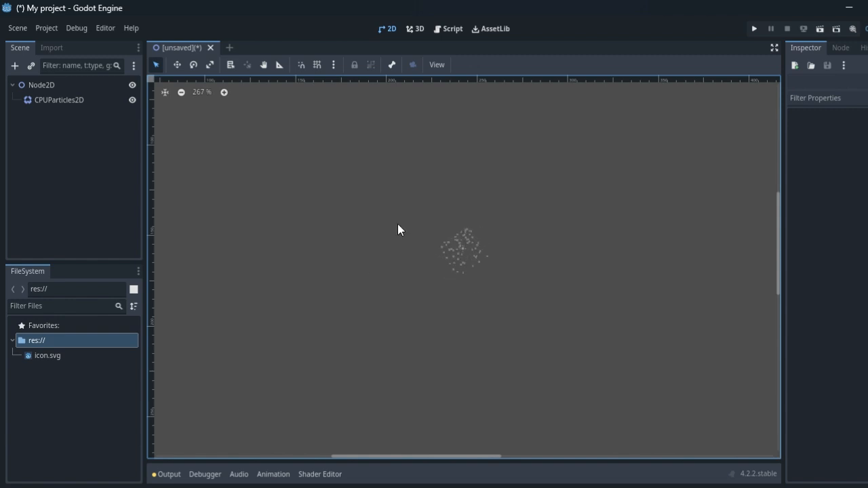
{"action": "scroll", "coordinate": [444, 277], "scroll_direction": "up", "scroll_amount": 3}
{"action": "scroll", "coordinate": [444, 277], "scroll_direction": "up", "scroll_amount": 3}
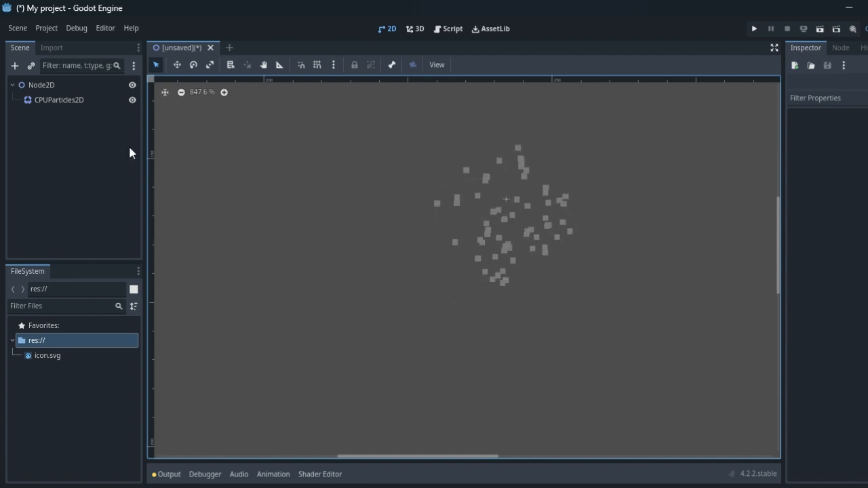
Reduce the CPUParticles2D Amount to 45 and further to 36, and deselect the node
{"action": "left_click", "coordinate": [75, 98]}
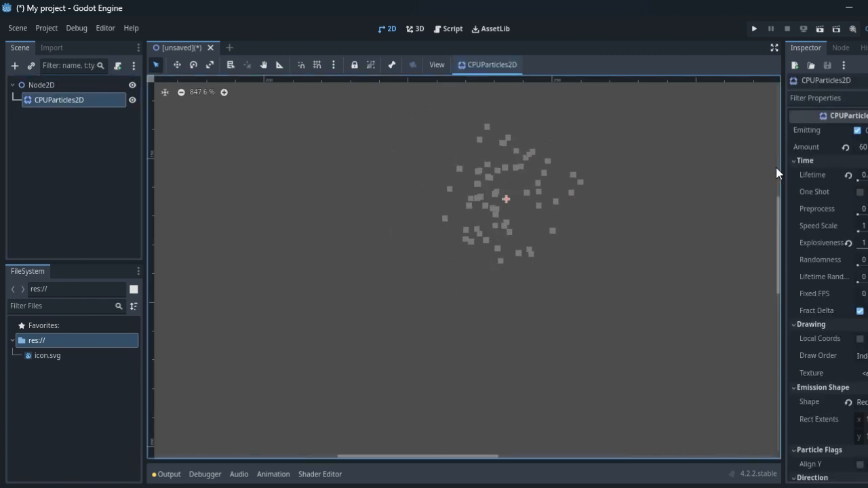
{"action": "left_click", "coordinate": [860, 146]}
{"action": "type", "text": "45"}
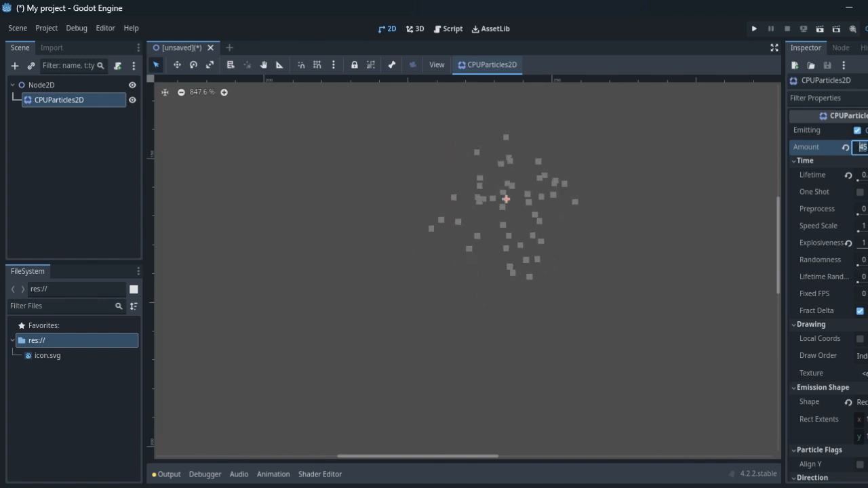
{"action": "key", "text": "BackSpace"}
{"action": "key", "text": "BackSpace"}
{"action": "type", "text": "36"}
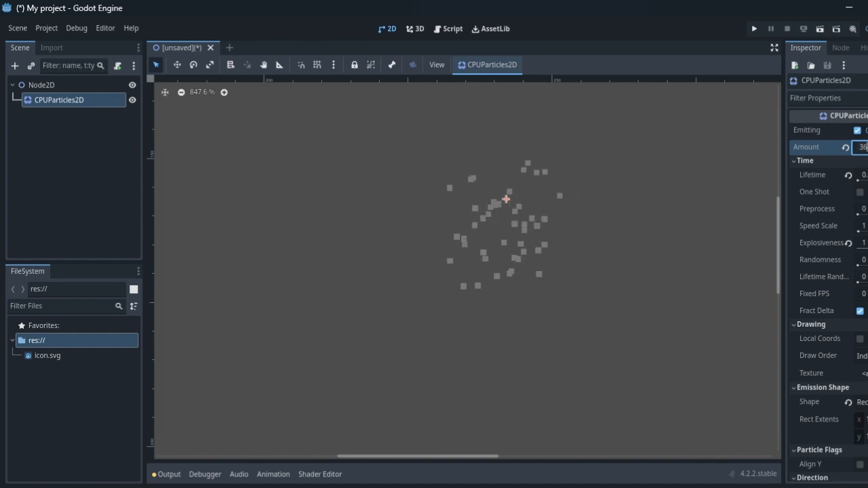
{"action": "left_click", "coordinate": [572, 223]}
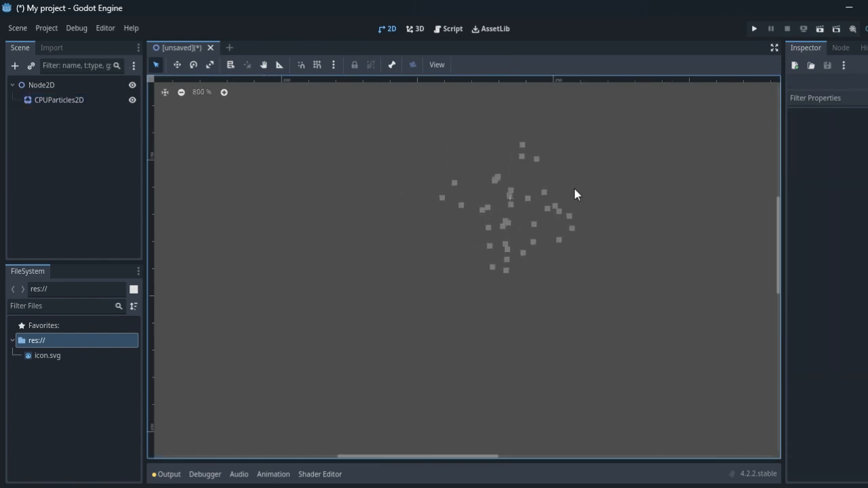
Examine the density, motion and grey color of the particle effect at several zoom levels
{"action": "scroll", "coordinate": [576, 194], "scroll_direction": "down", "scroll_amount": 1}
{"action": "middle_click_drag", "start_coordinate": [572, 163], "coordinate": [514, 213]}
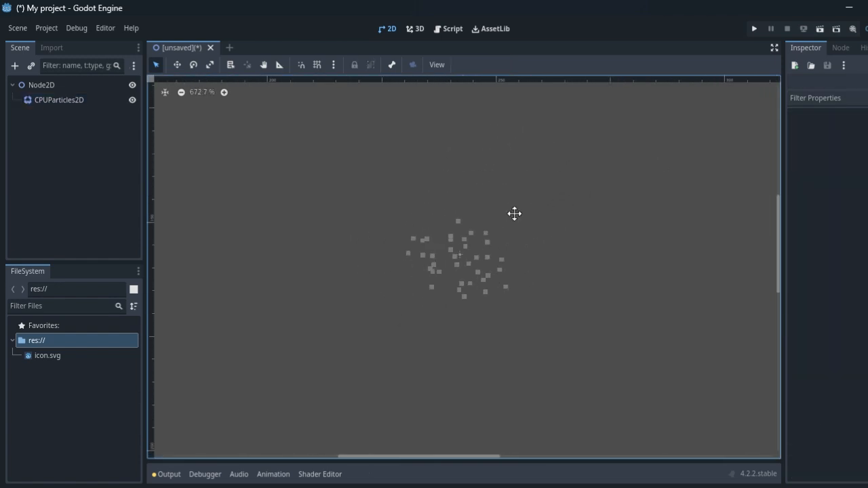
{"action": "scroll", "coordinate": [509, 229], "scroll_direction": "up", "scroll_amount": 3}
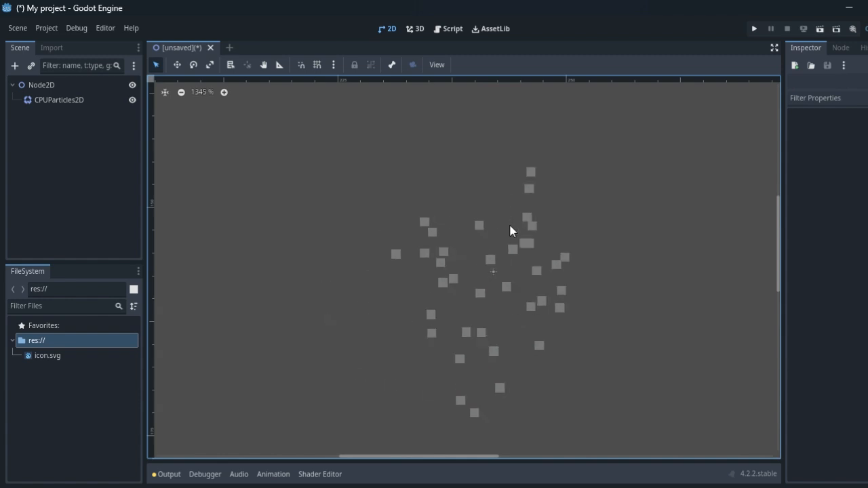
{"action": "scroll", "coordinate": [516, 203], "scroll_direction": "down", "scroll_amount": 1}
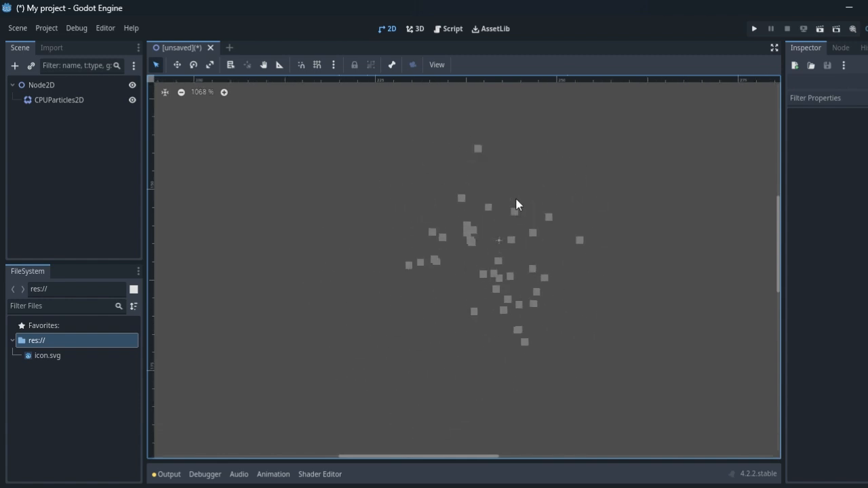
{"action": "scroll", "coordinate": [516, 204], "scroll_direction": "down", "scroll_amount": 3}
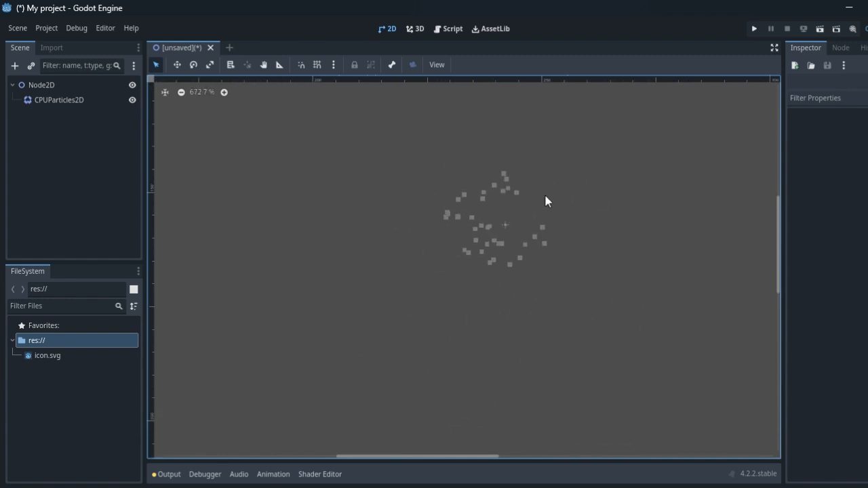
{"action": "scroll", "coordinate": [546, 197], "scroll_direction": "up", "scroll_amount": 1}
{"action": "mouse_move", "coordinate": [545, 196]}
{"action": "middle_mouse_down"}
{"action": "mouse_move", "coordinate": [520, 215]}
{"action": "mouse_move", "coordinate": [539, 214]}
{"action": "mouse_move", "coordinate": [558, 198]}
{"action": "mouse_move", "coordinate": [543, 200]}
{"action": "mouse_move", "coordinate": [555, 207]}
{"action": "middle_mouse_up"}
{"action": "scroll", "coordinate": [541, 217], "scroll_direction": "down", "scroll_amount": 2}
{"action": "scroll", "coordinate": [556, 213], "scroll_direction": "down", "scroll_amount": 1}
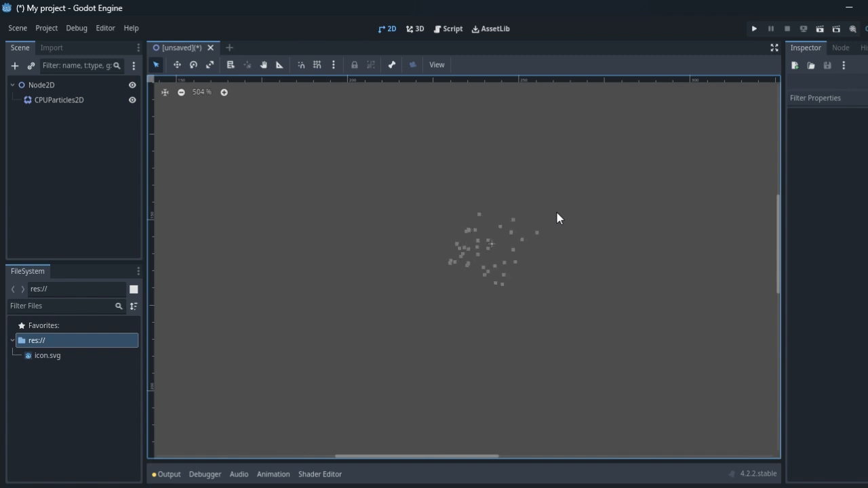